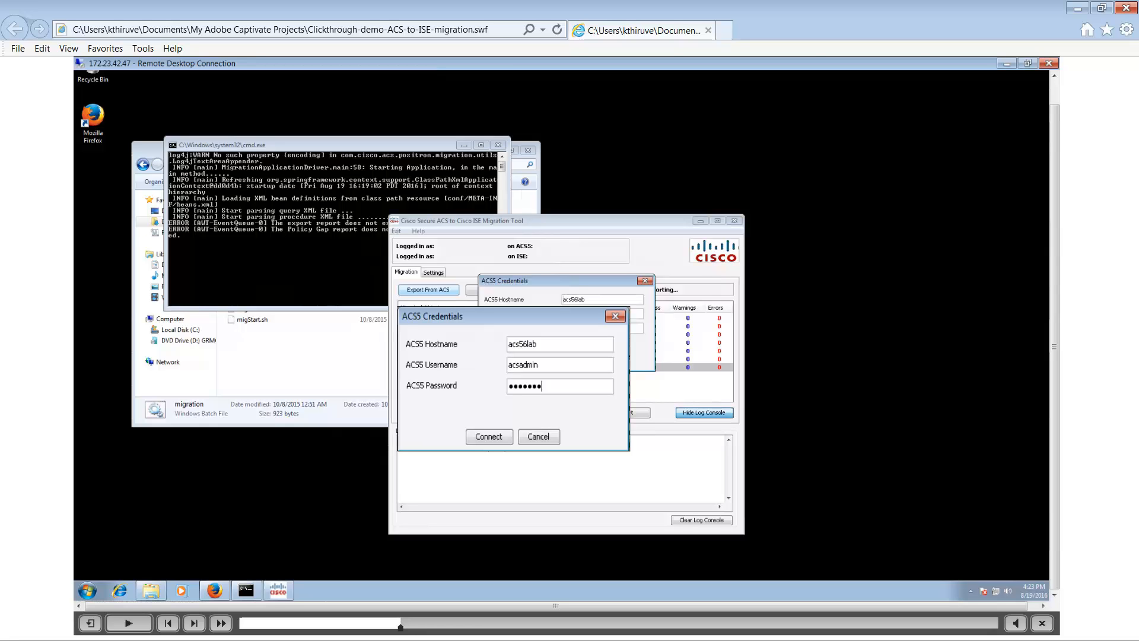
Step: Connect to the ACS5 host acs56lab to start the export, and close the Policy Gap Analysis Report
{"action": "left_click", "coordinate": [489, 437]}
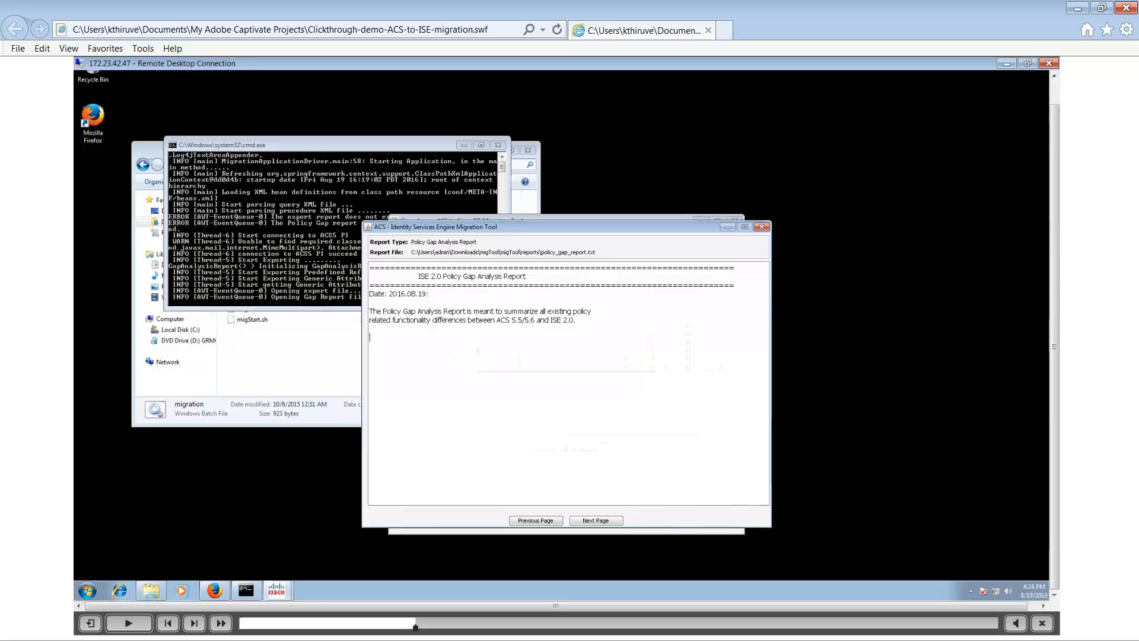
{"action": "left_click", "coordinate": [762, 227]}
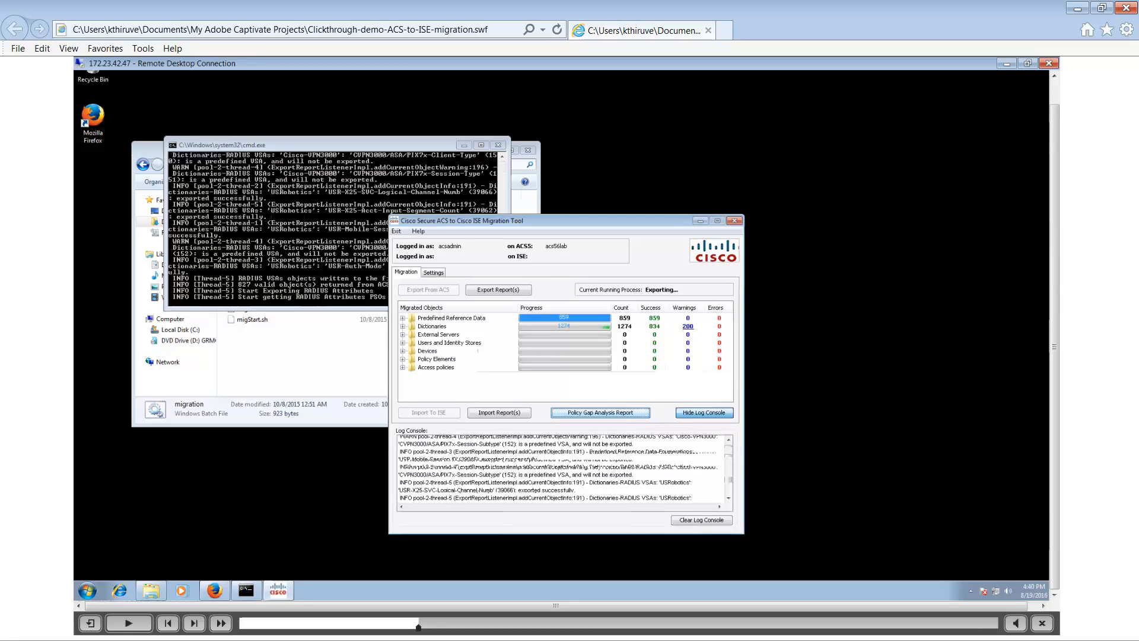
Step: Expand Predefined Reference Data and review the export warnings for Devices and Policy Elements
{"action": "left_click", "coordinate": [403, 318]}
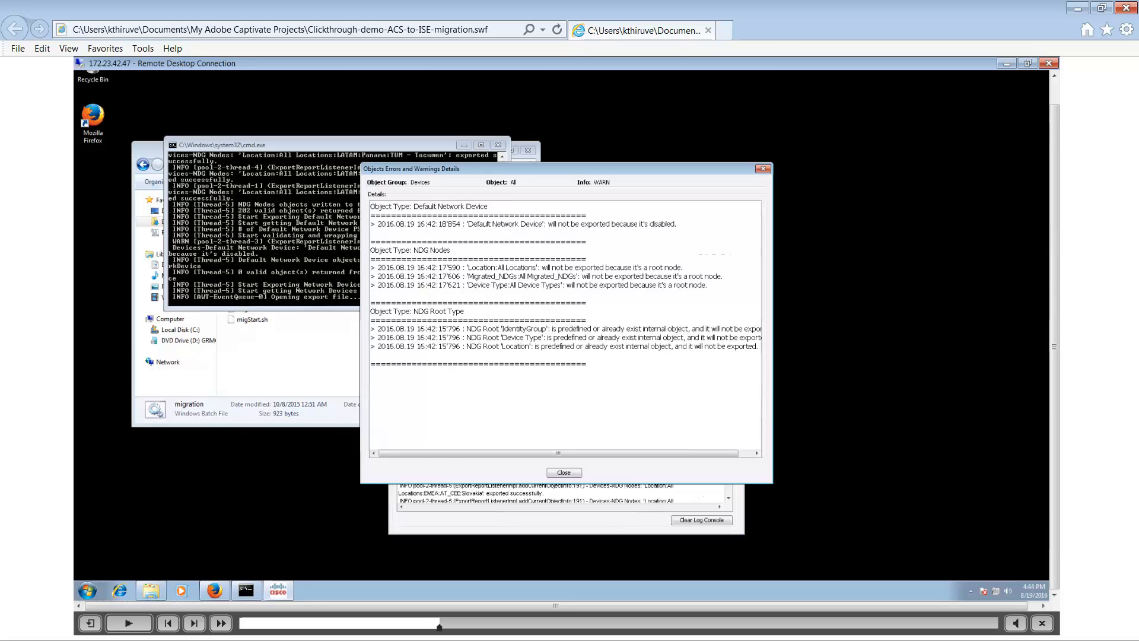
{"action": "left_click", "coordinate": [563, 472]}
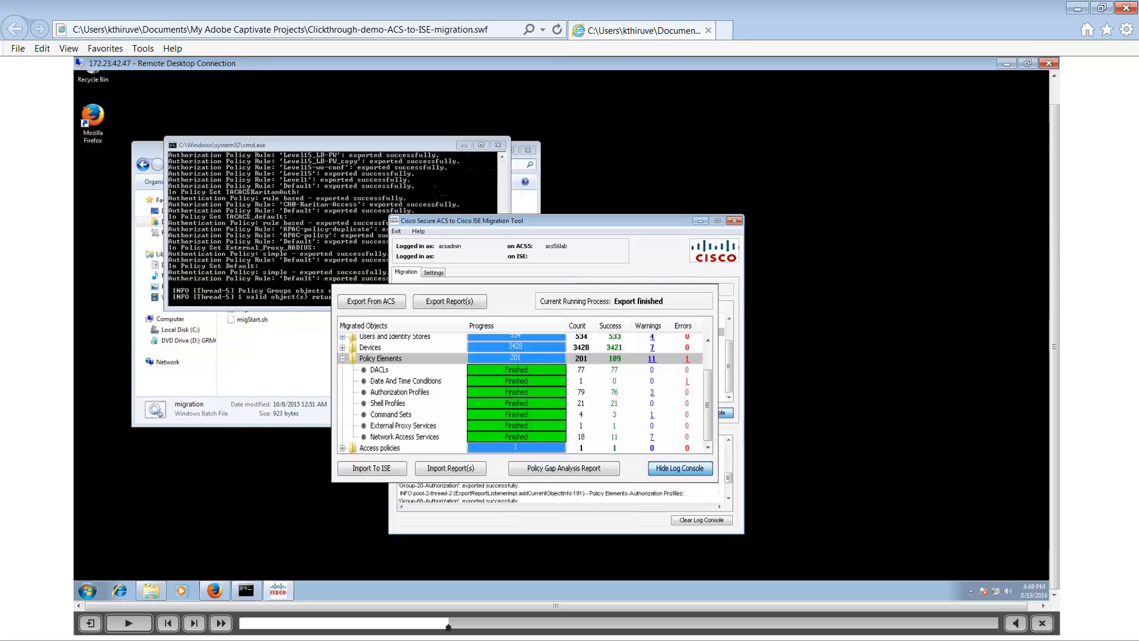
{"action": "key", "text": "Return"}
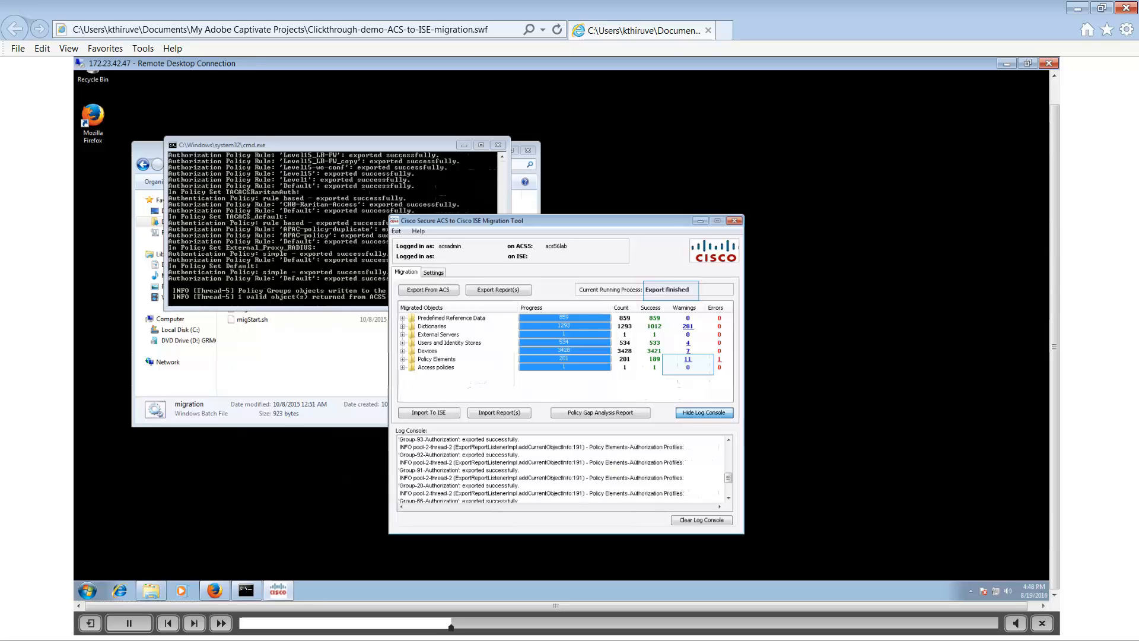
{"action": "left_click", "coordinate": [687, 363]}
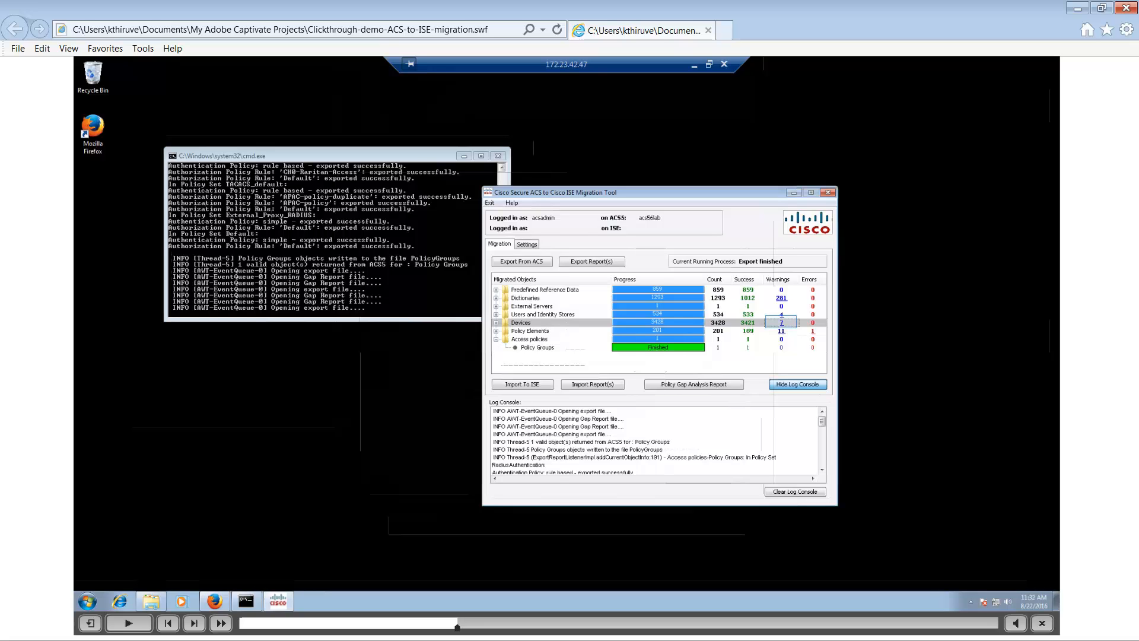
{"action": "left_click", "coordinate": [781, 321]}
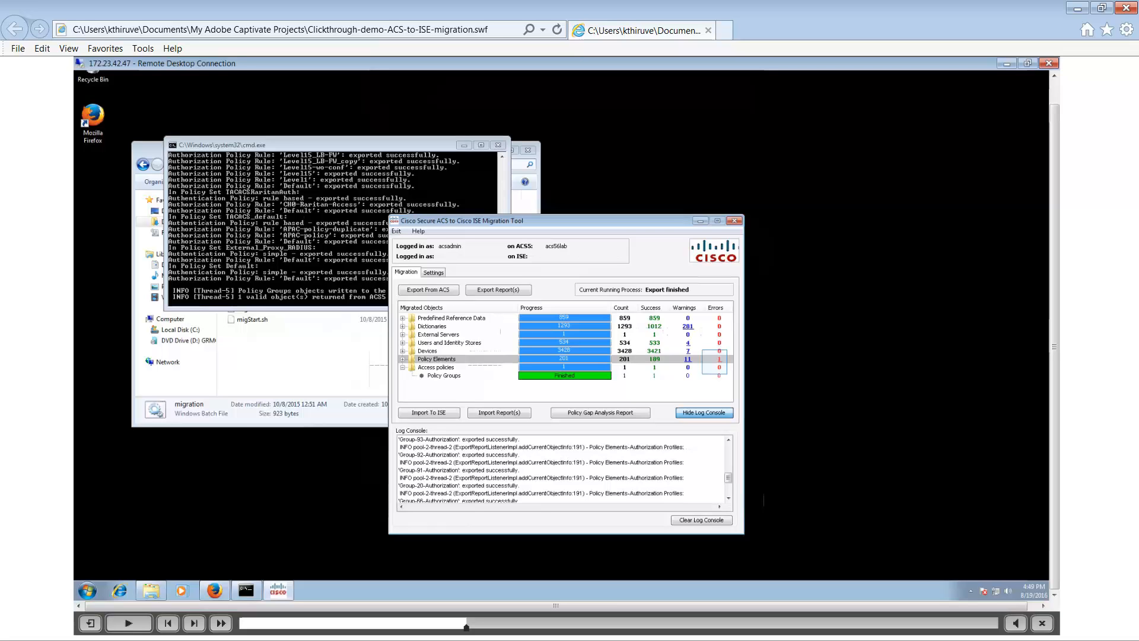
Step: Examine the Policy Elements error details and the Dictionaries warnings, and page through the export report
{"action": "left_click", "coordinate": [718, 360]}
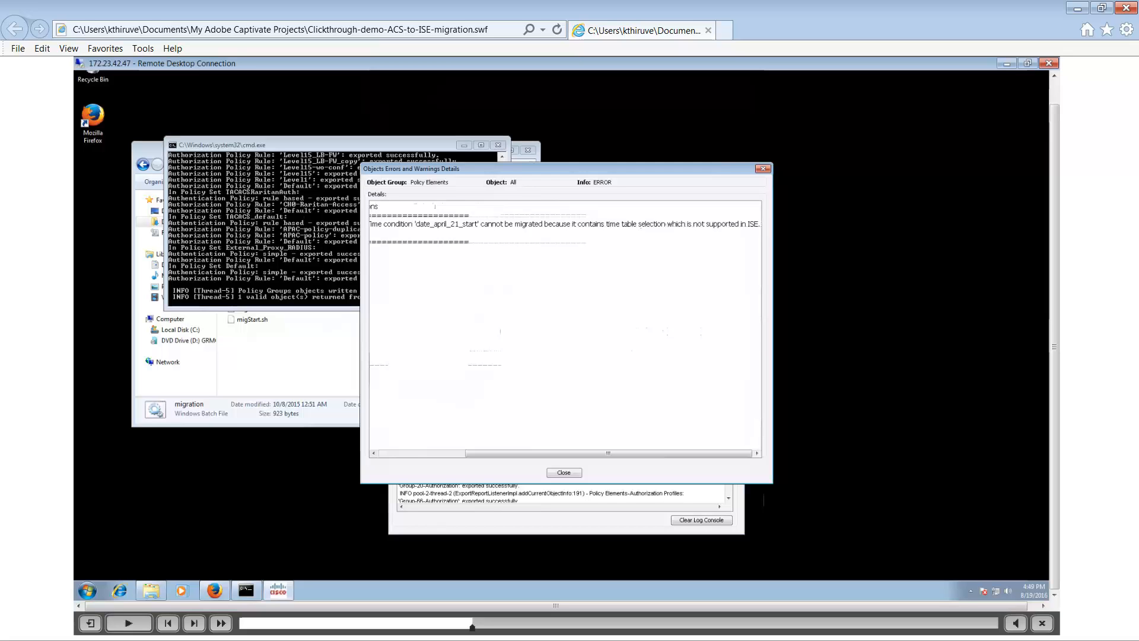
{"action": "left_click", "coordinate": [564, 473]}
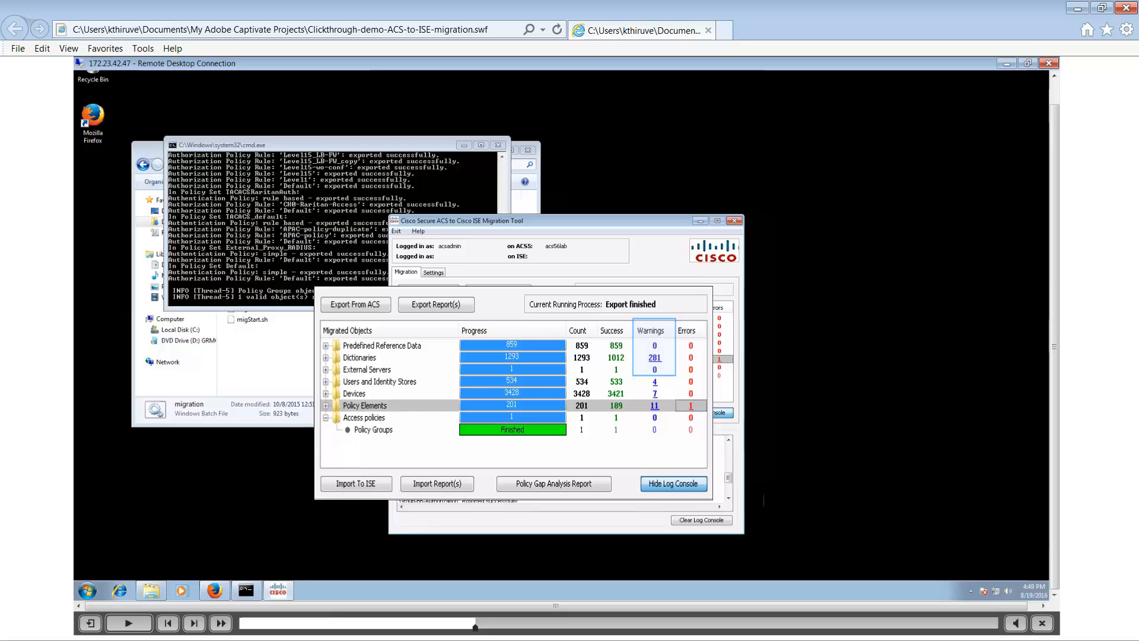
{"action": "left_click", "coordinate": [654, 358]}
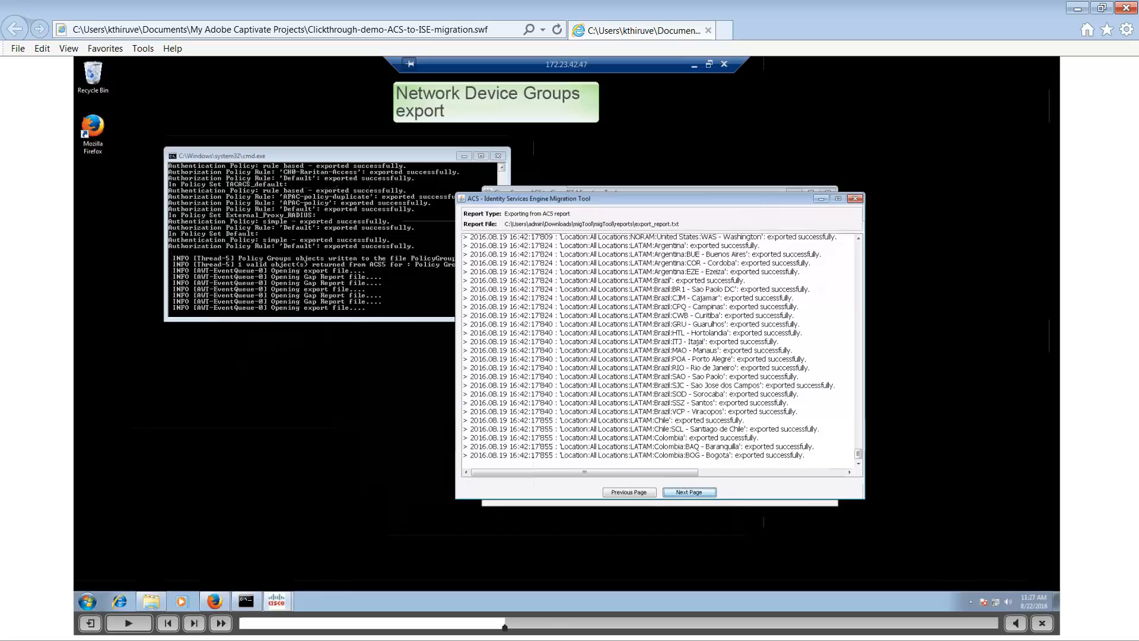
{"action": "left_click", "coordinate": [689, 492]}
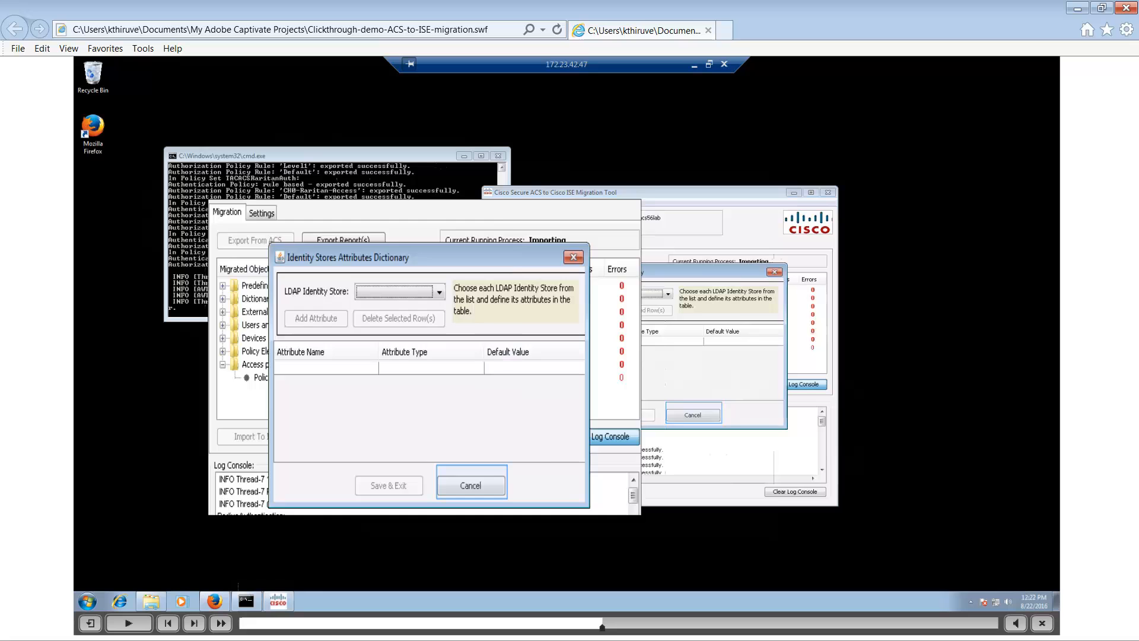
Step: Try to import into ISE at ise21.demo.local without adding LDAP identity store attributes
{"action": "left_click", "coordinate": [470, 486]}
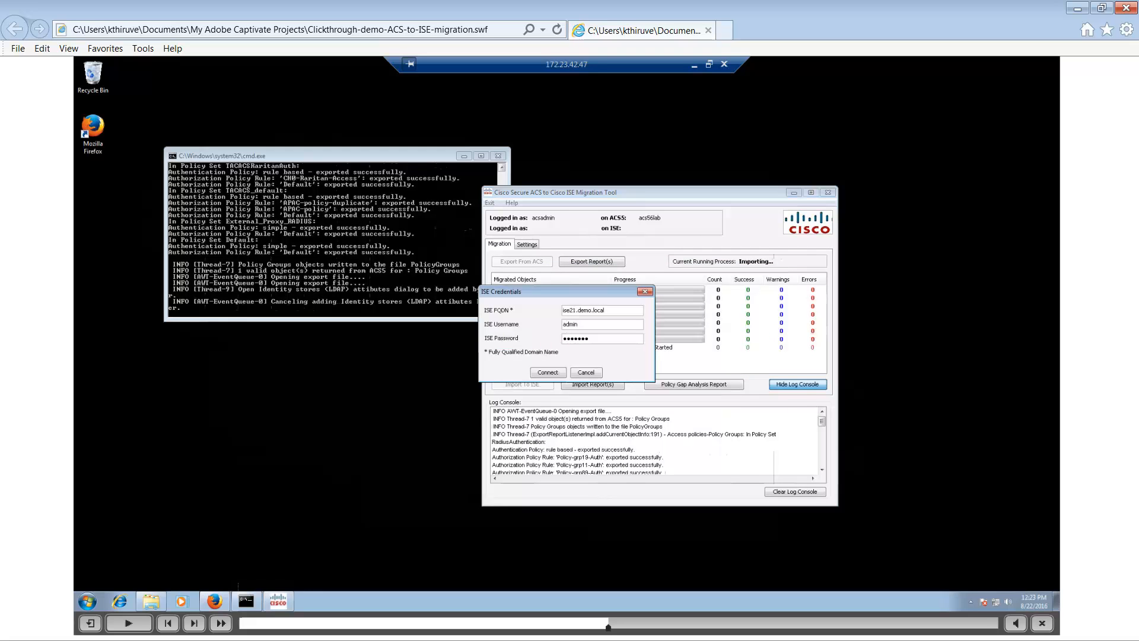
{"action": "left_click", "coordinate": [548, 373]}
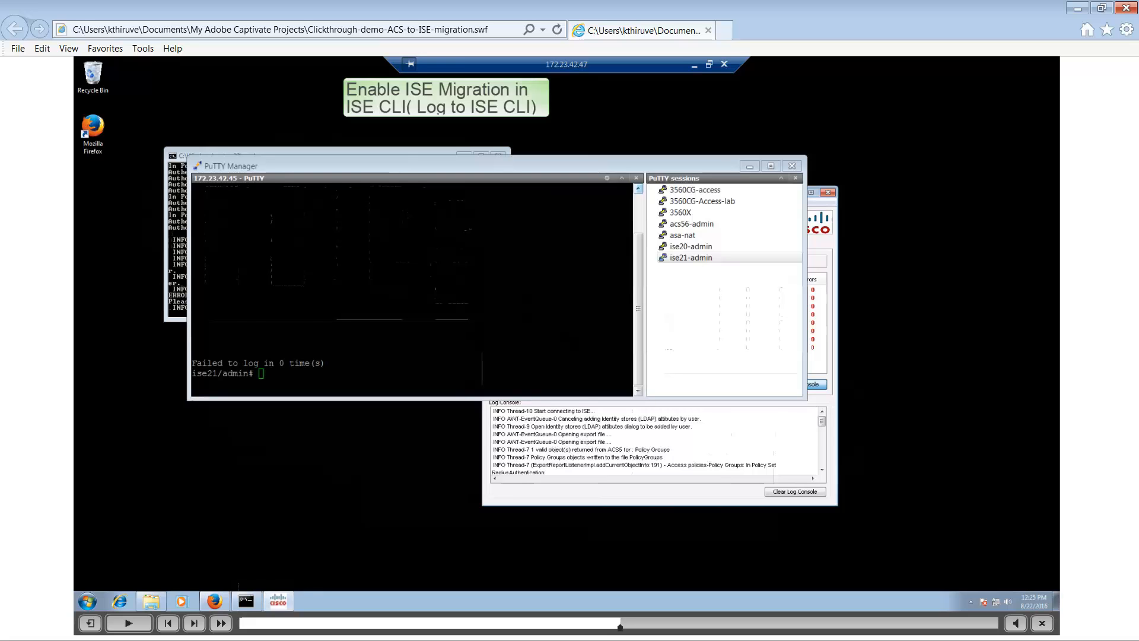
Step: In the ise21-admin PuTTY session, run application configure ise and choose option 11, Enable/Disable ACS Migration
{"action": "key", "text": "Return"}
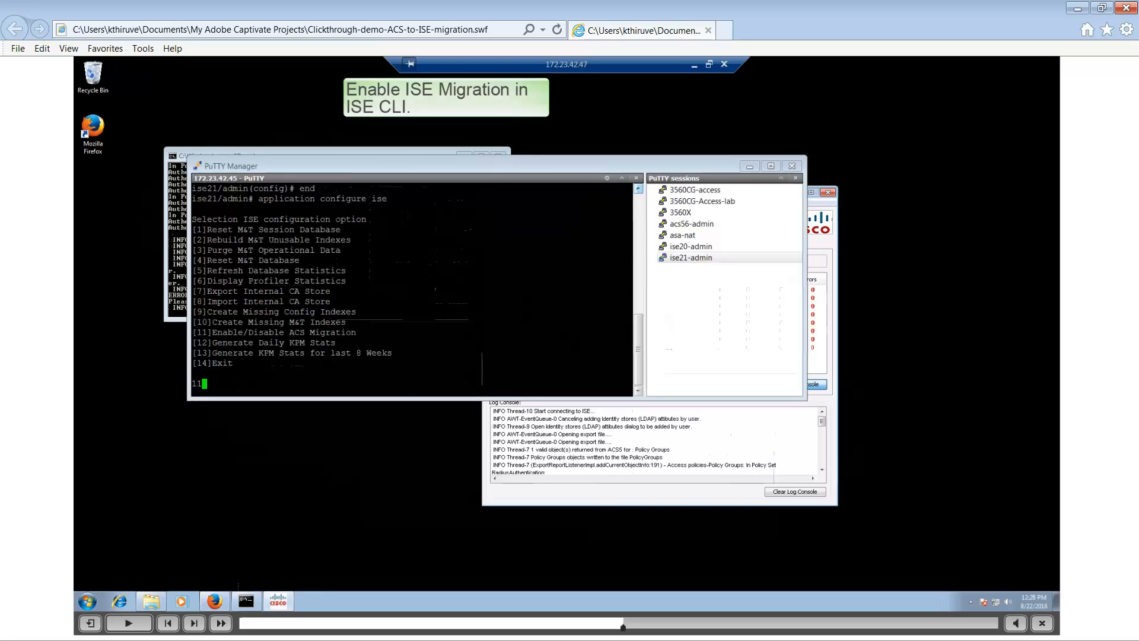
{"action": "key", "text": "Return"}
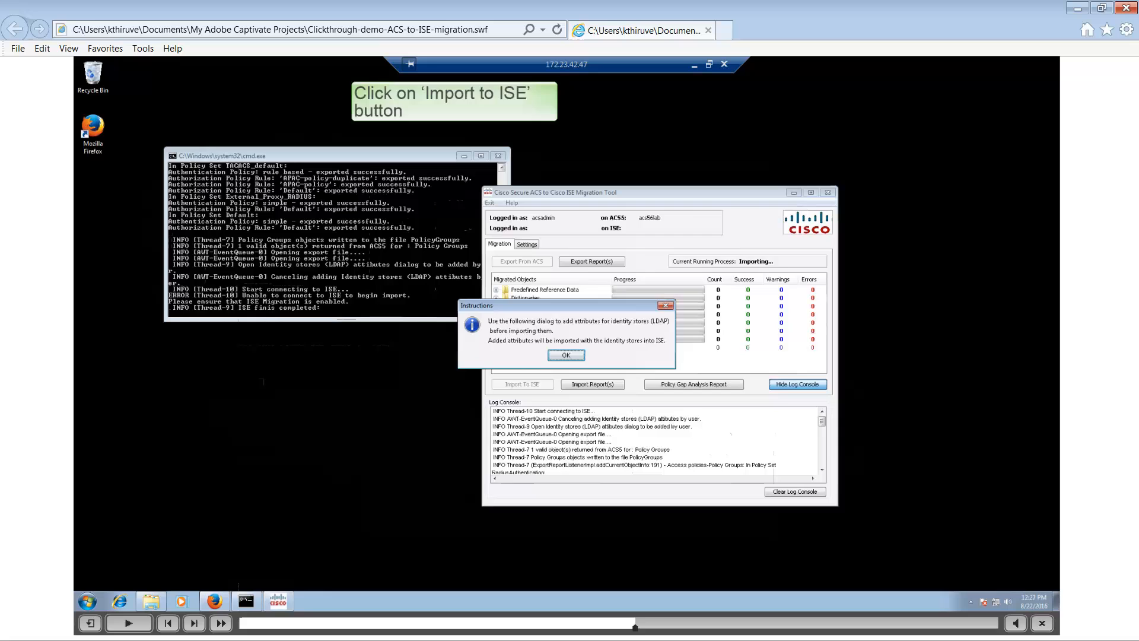
Step: Retry the import into ISE, acknowledging the LDAP attribute instructions and dismissing the error
{"action": "left_click", "coordinate": [566, 355]}
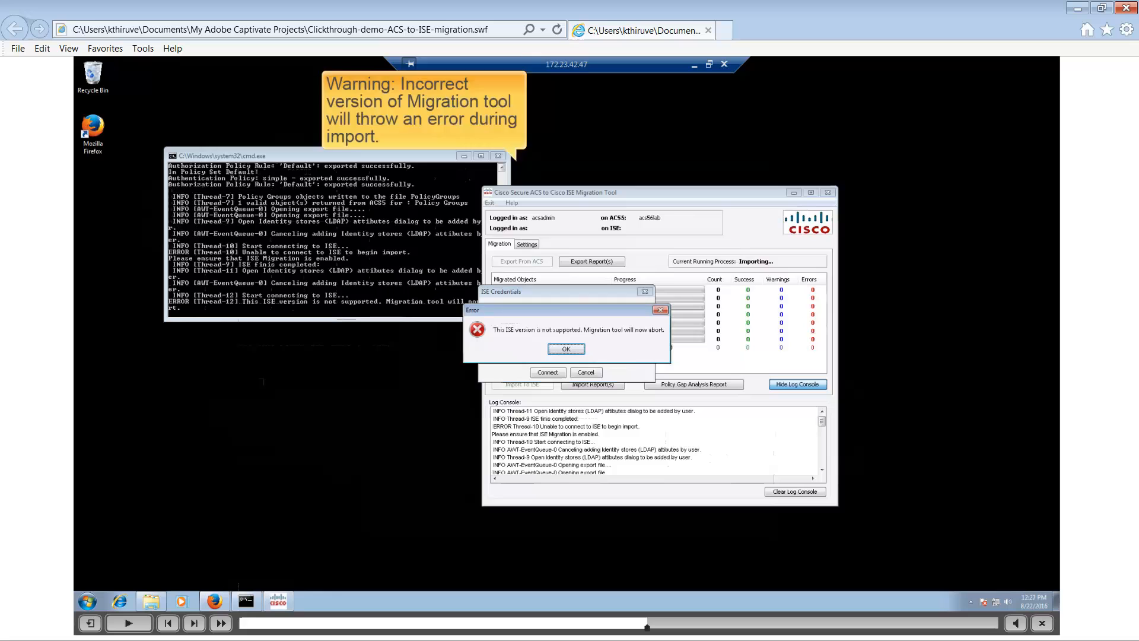
{"action": "left_click", "coordinate": [566, 349]}
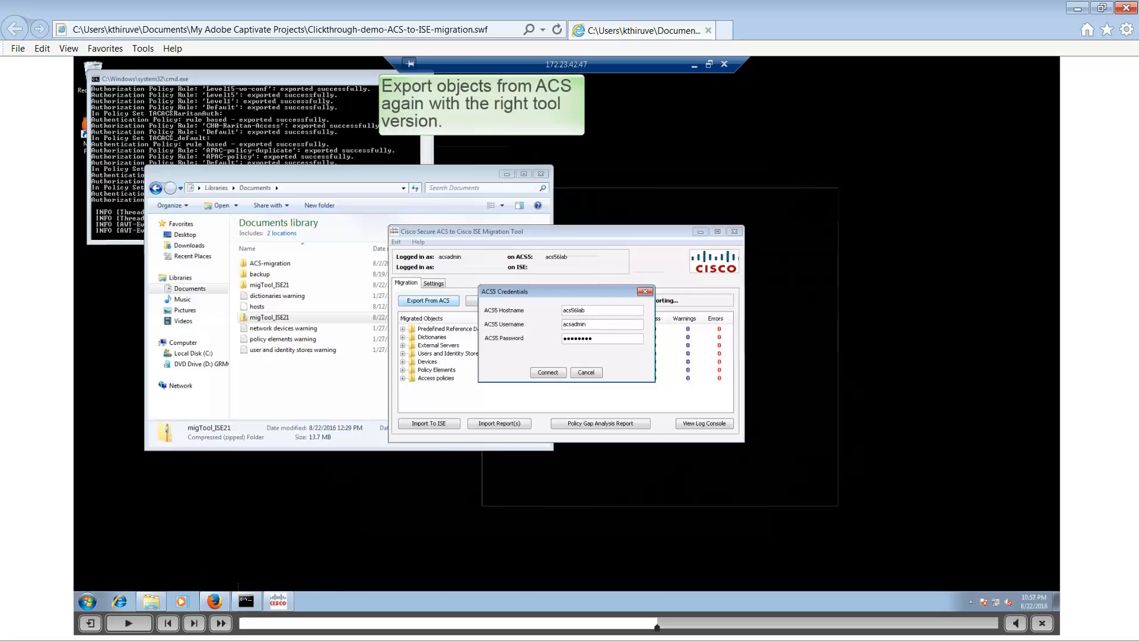
Step: Connect the ISE 2.1 version of the migration tool to acs56lab and export the ACS objects again
{"action": "left_click", "coordinate": [547, 373]}
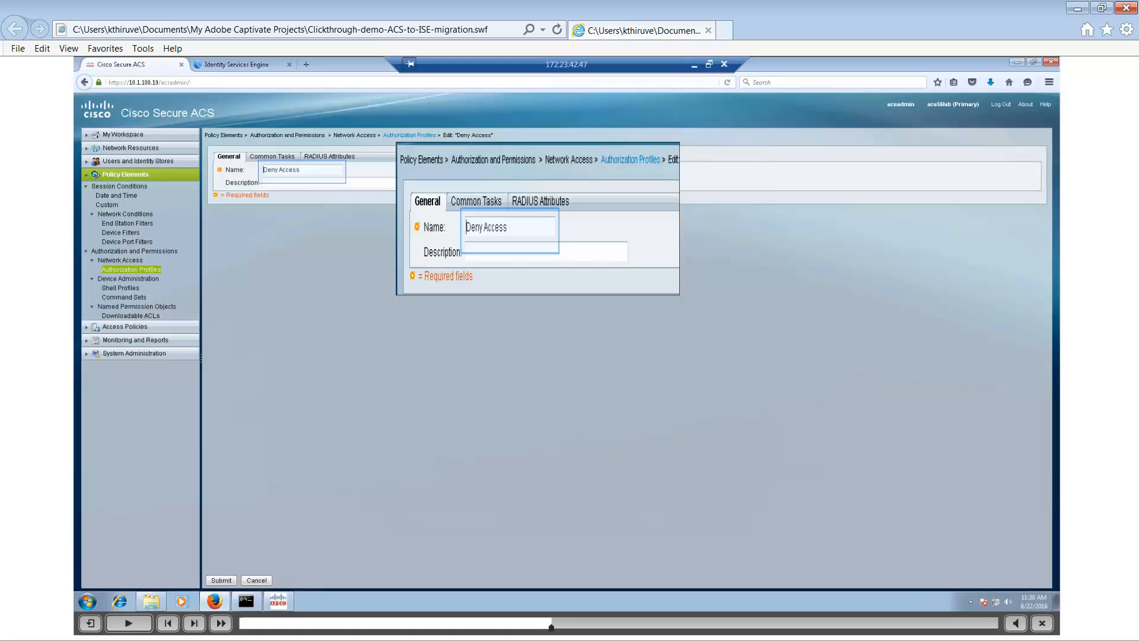
Step: Rename the Deny Access authorization profile in Cisco Secure ACS to Deny_Access and submit the change
{"action": "left_click", "coordinate": [302, 171]}
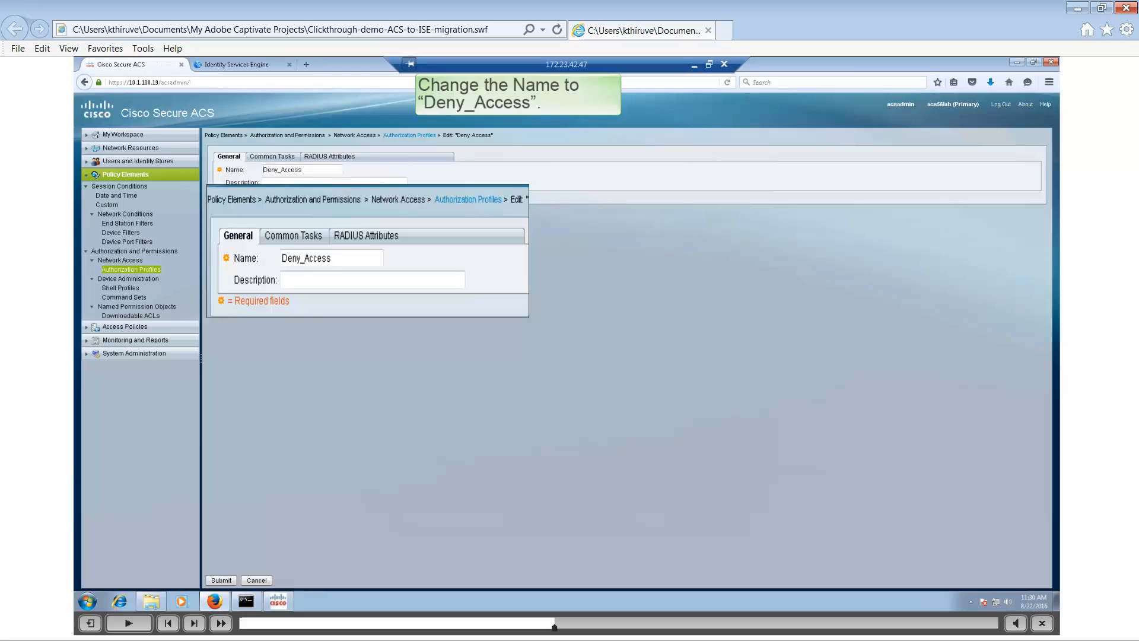
{"action": "left_click", "coordinate": [222, 580]}
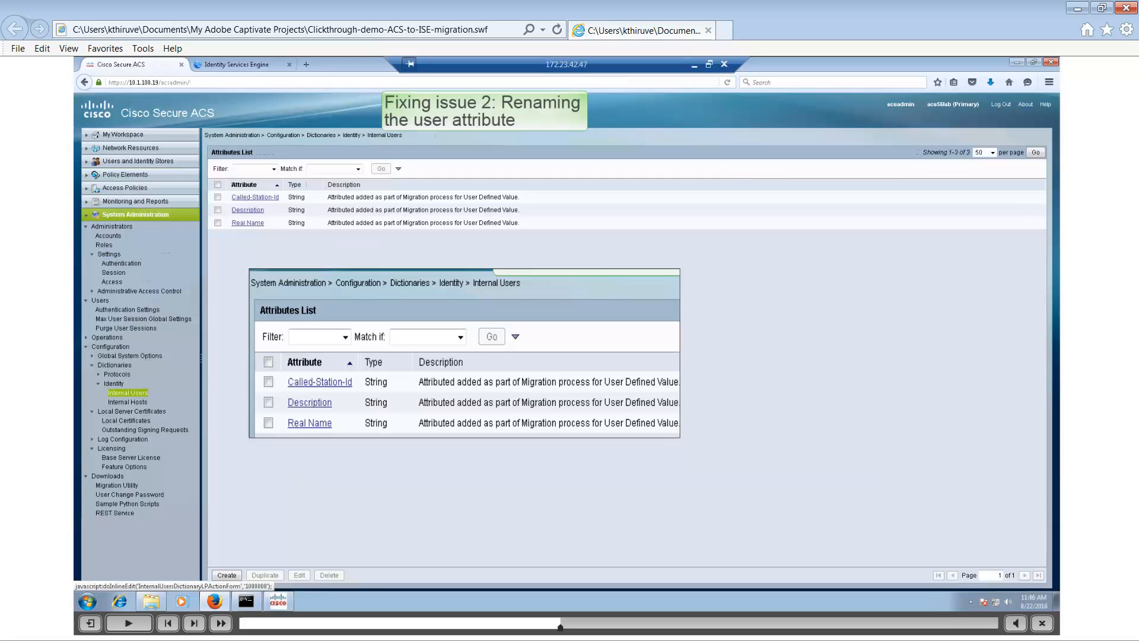
Step: Rename the internal user attribute Real Name to Real_Name in the ACS identity dictionary
{"action": "left_click", "coordinate": [248, 223]}
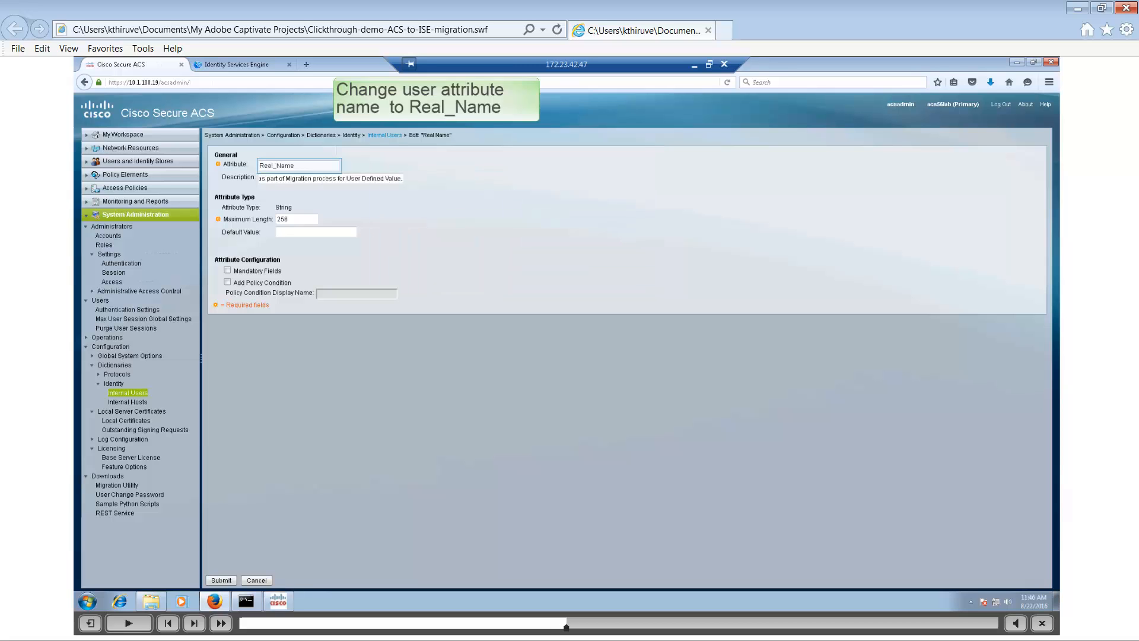
{"action": "key", "text": "Return"}
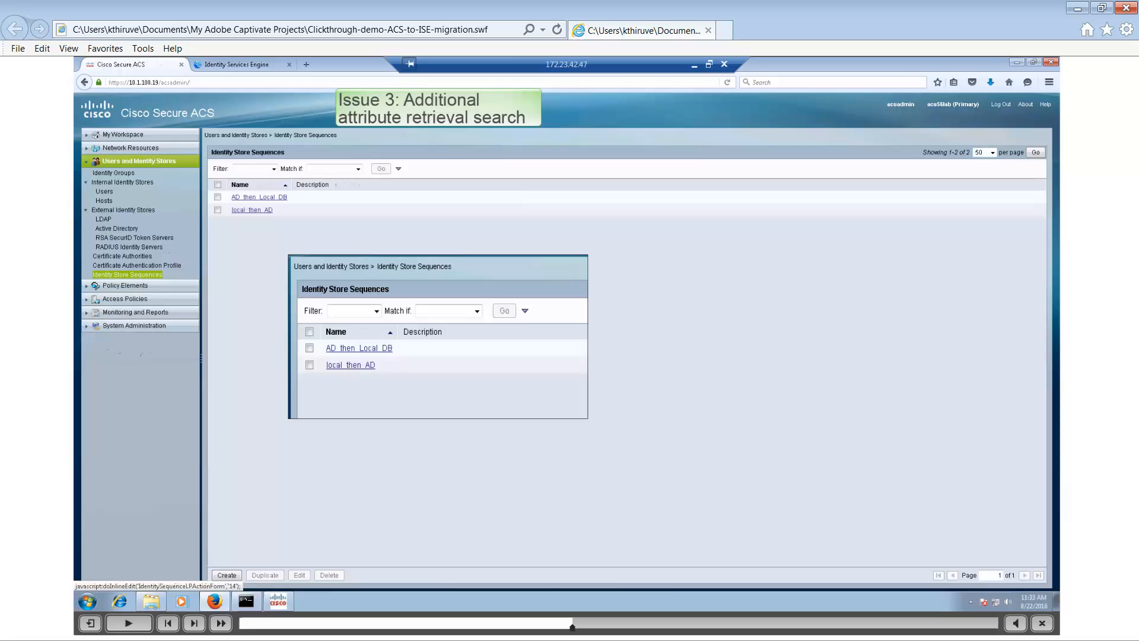
Step: Open the AD_then_Local_DB identity store sequence, and rerun the export from ACS5 host acs56lab in the migration tool
{"action": "left_click", "coordinate": [259, 197]}
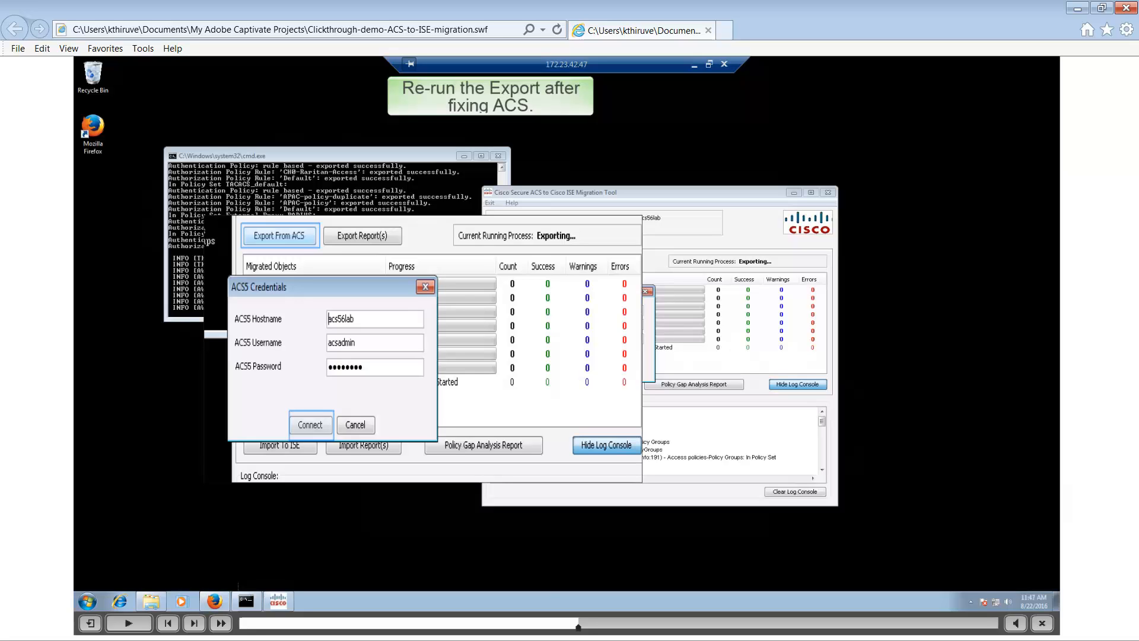
{"action": "left_click", "coordinate": [311, 425]}
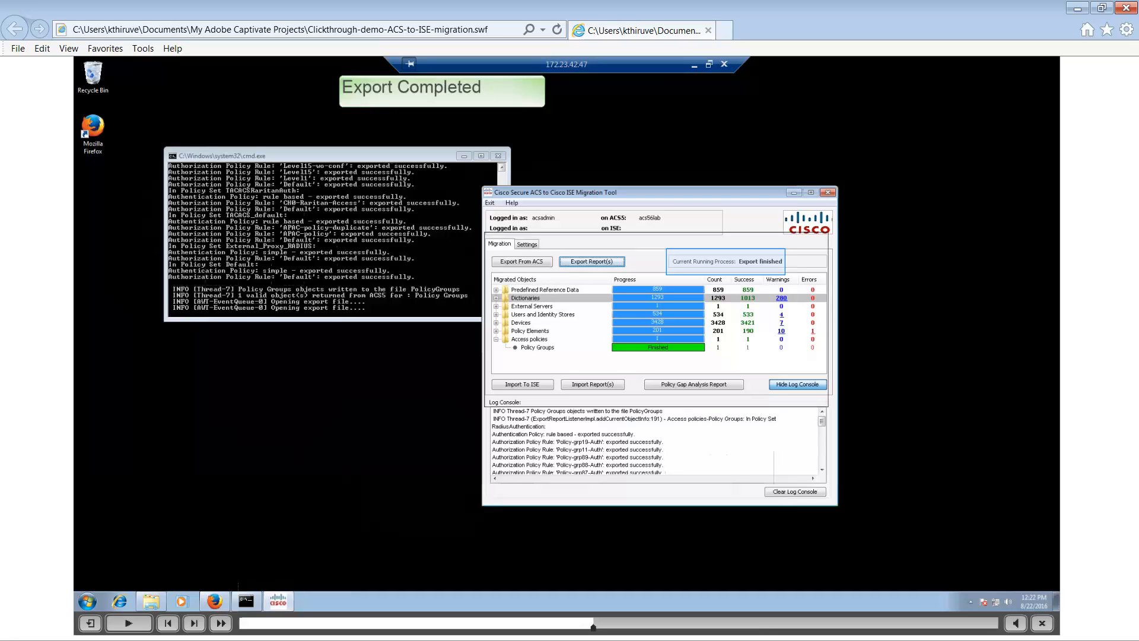
{"action": "key", "text": "Return"}
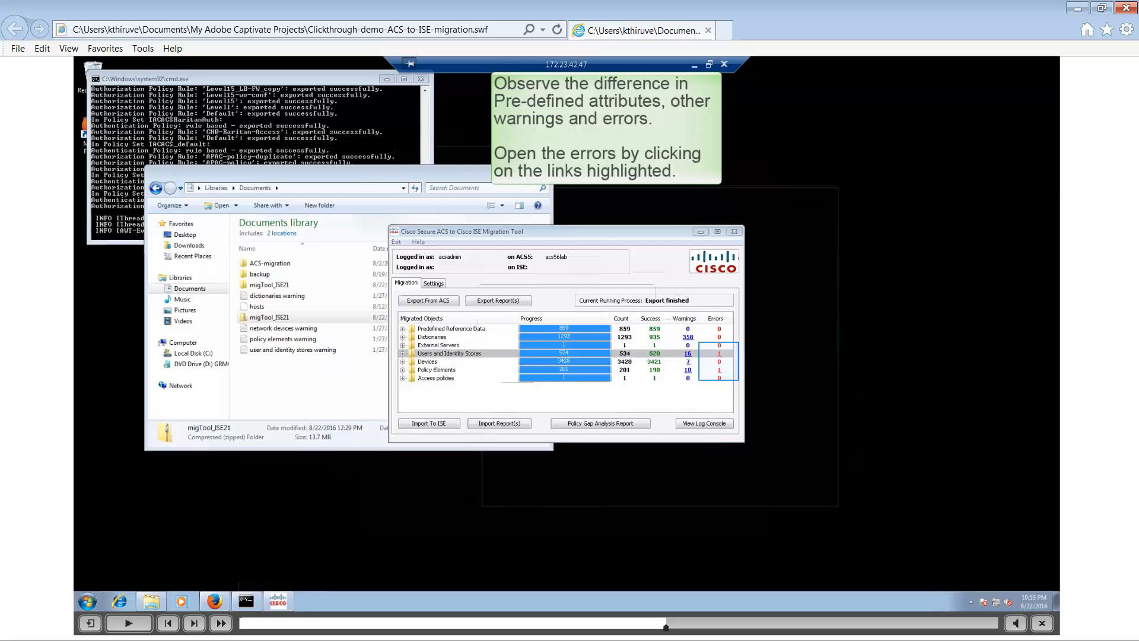
Step: Open the Users and Identity Stores export error, and set the minimum password length to 4 characters
{"action": "left_click", "coordinate": [720, 355]}
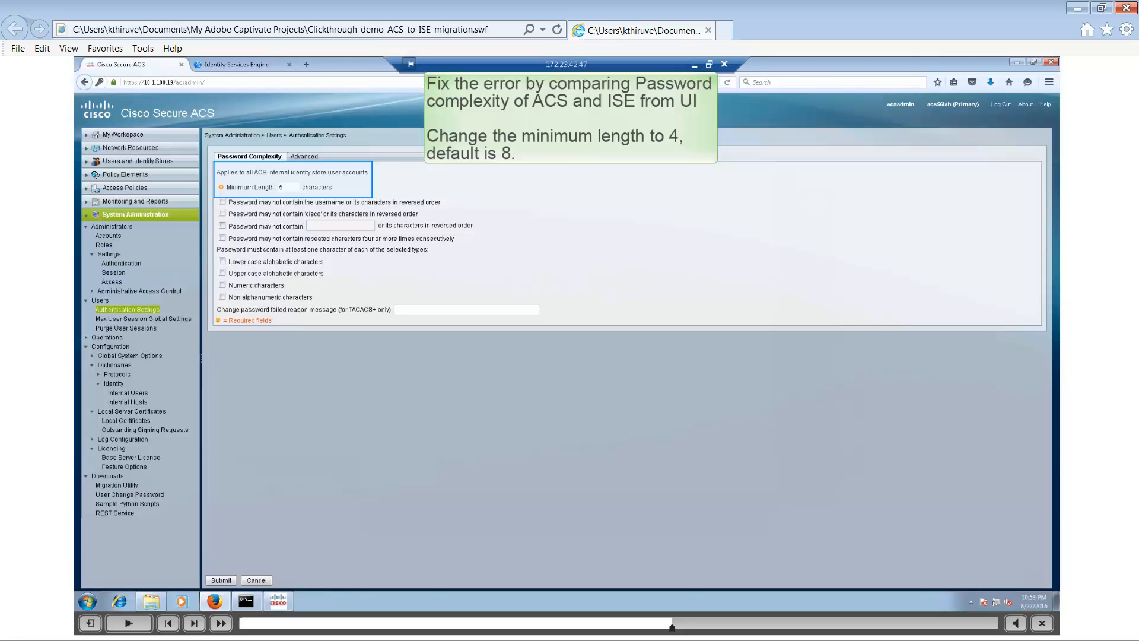
{"action": "type", "text": "4"}
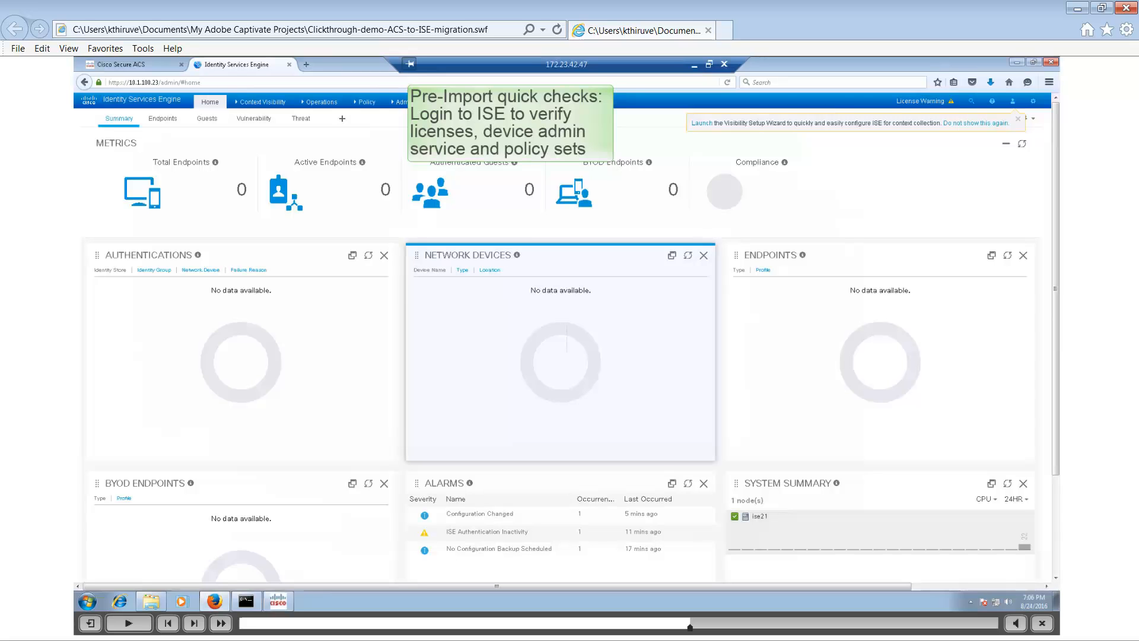
Step: Open the ise21 deployment node in Identity Services Engine and enable the Device Admin Service
{"action": "key", "text": "space"}
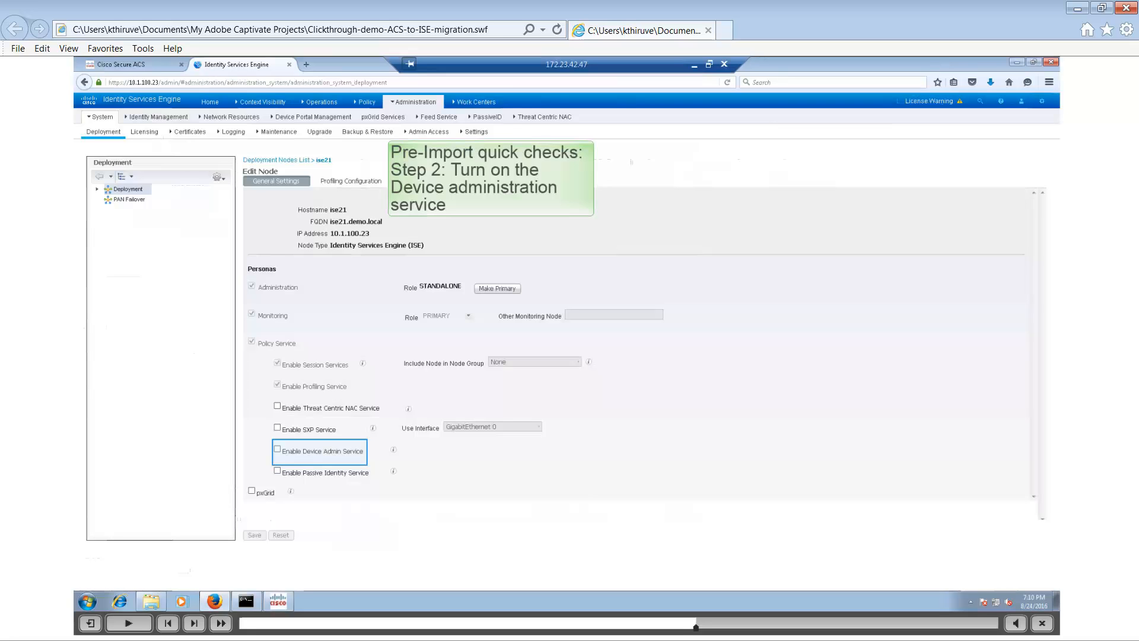
{"action": "left_click", "coordinate": [303, 451]}
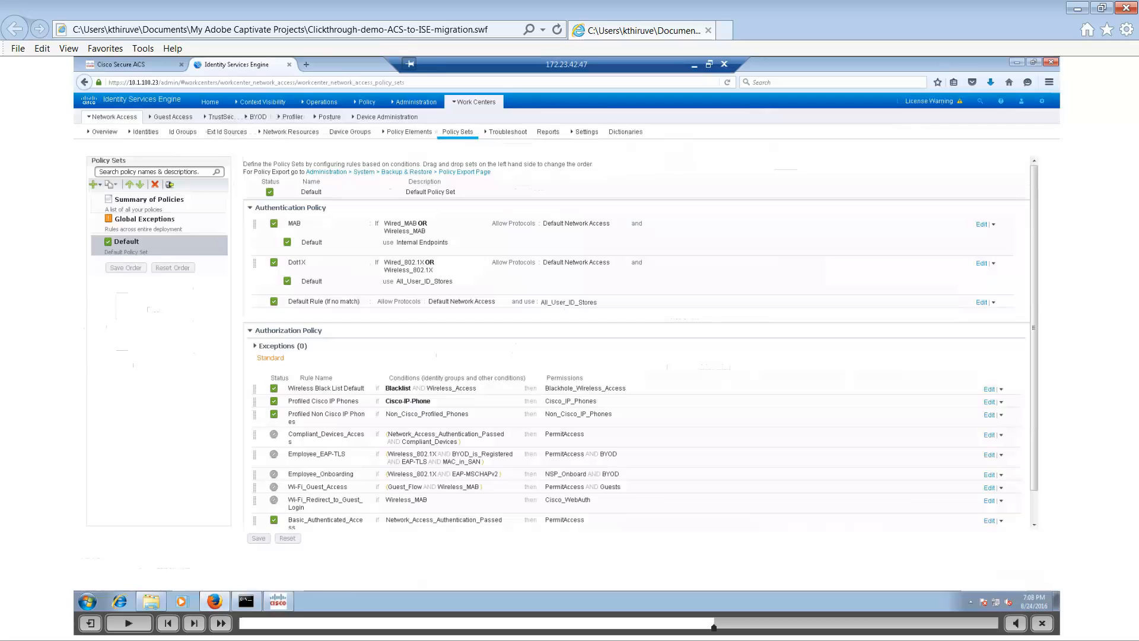
Step: Switch to Cisco Secure ACS and rename the TACACS_default access service to TACACS_default_old
{"action": "left_click", "coordinate": [121, 65]}
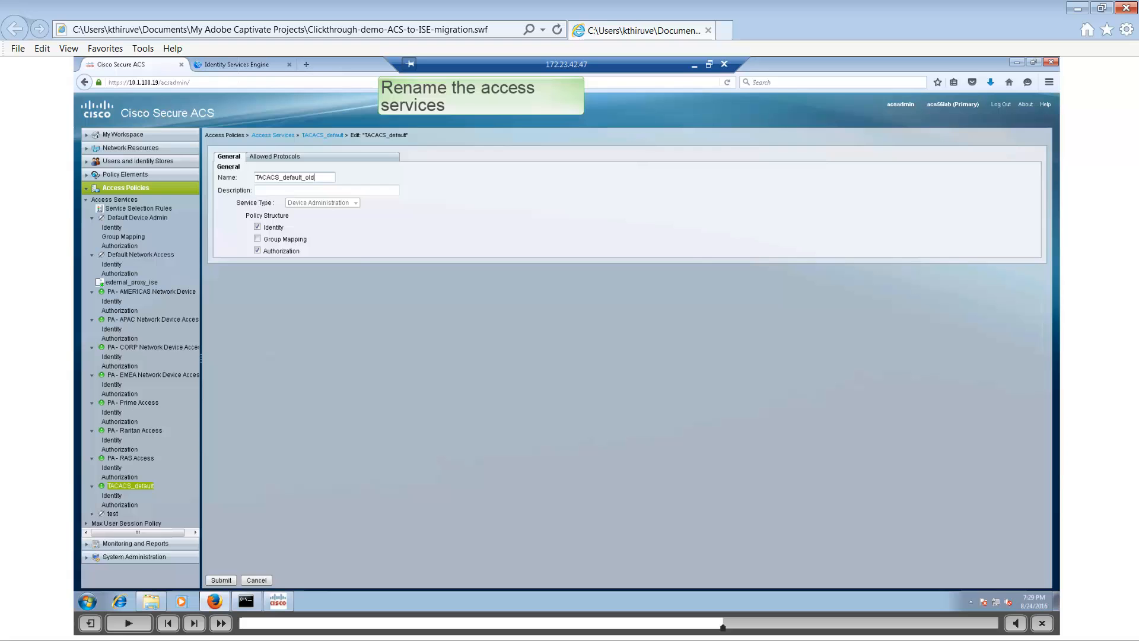
{"action": "left_click", "coordinate": [221, 581]}
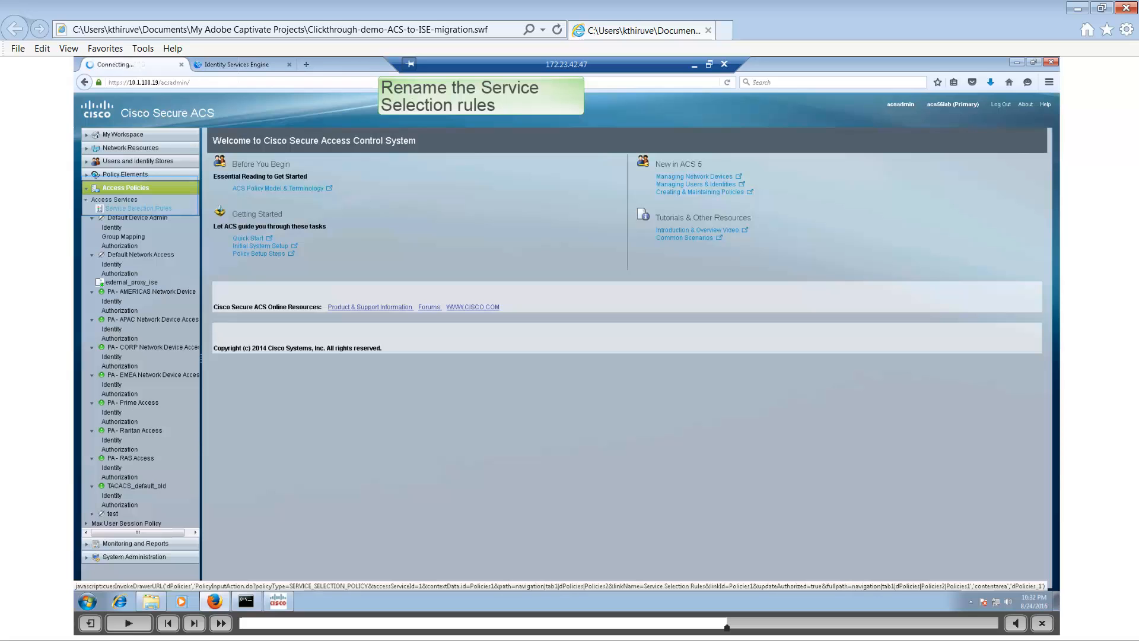
Step: View the Service Selection Rules in ACS and the Device Administration User Identity Groups in ISE
{"action": "left_click", "coordinate": [138, 208]}
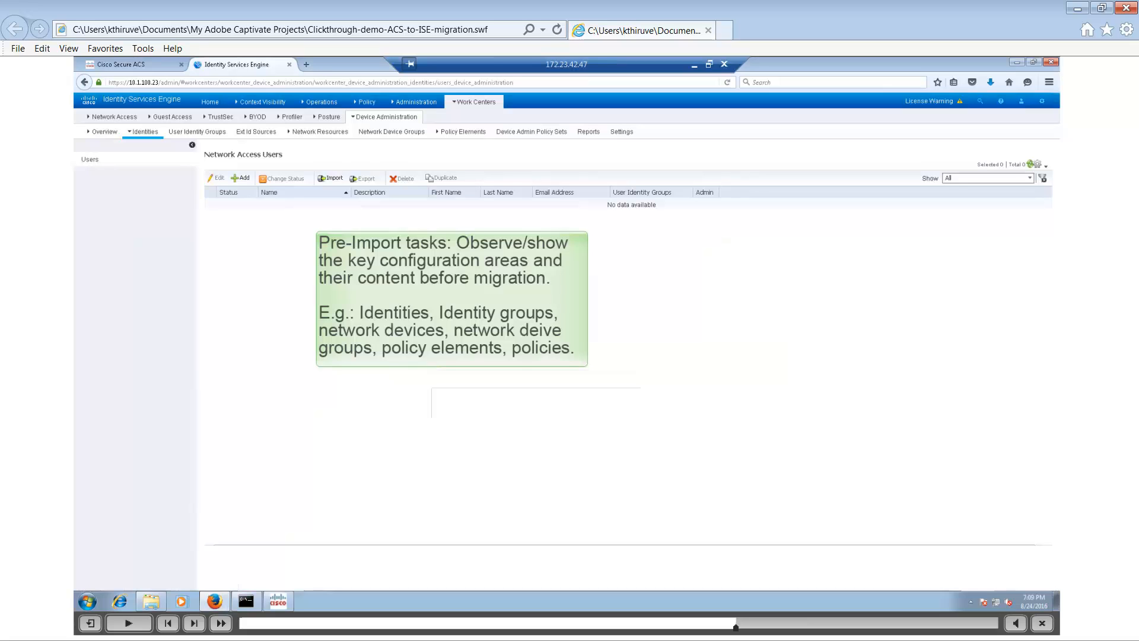
{"action": "left_click", "coordinate": [197, 132]}
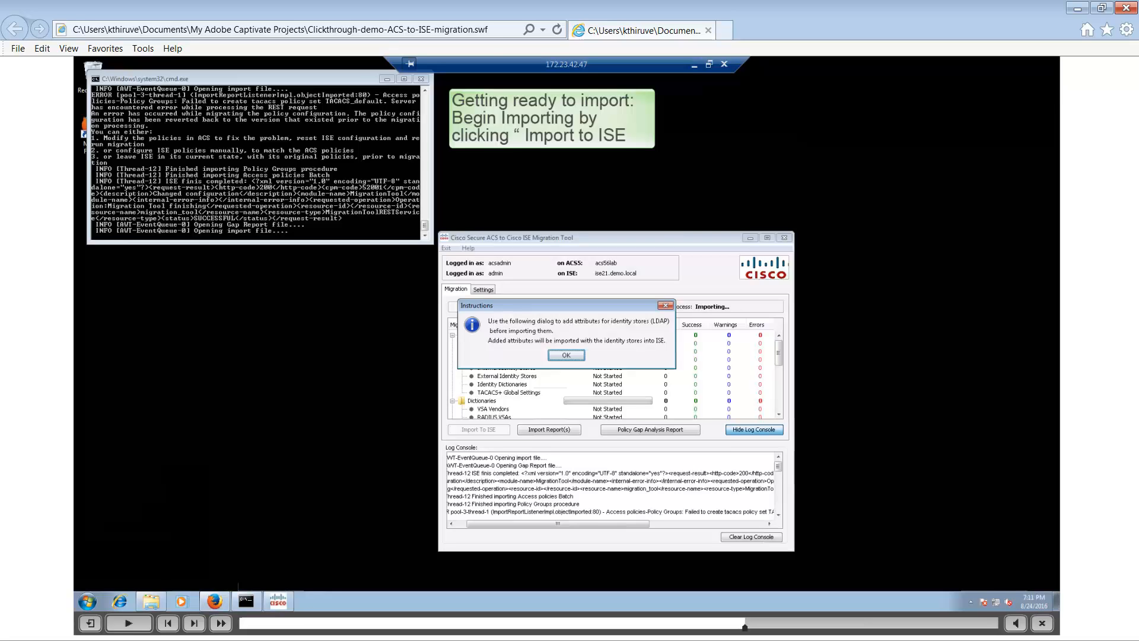
Step: Start the import into ISE at ise21.demo.local, skipping the LDAP identity store attributes
{"action": "left_click", "coordinate": [566, 355]}
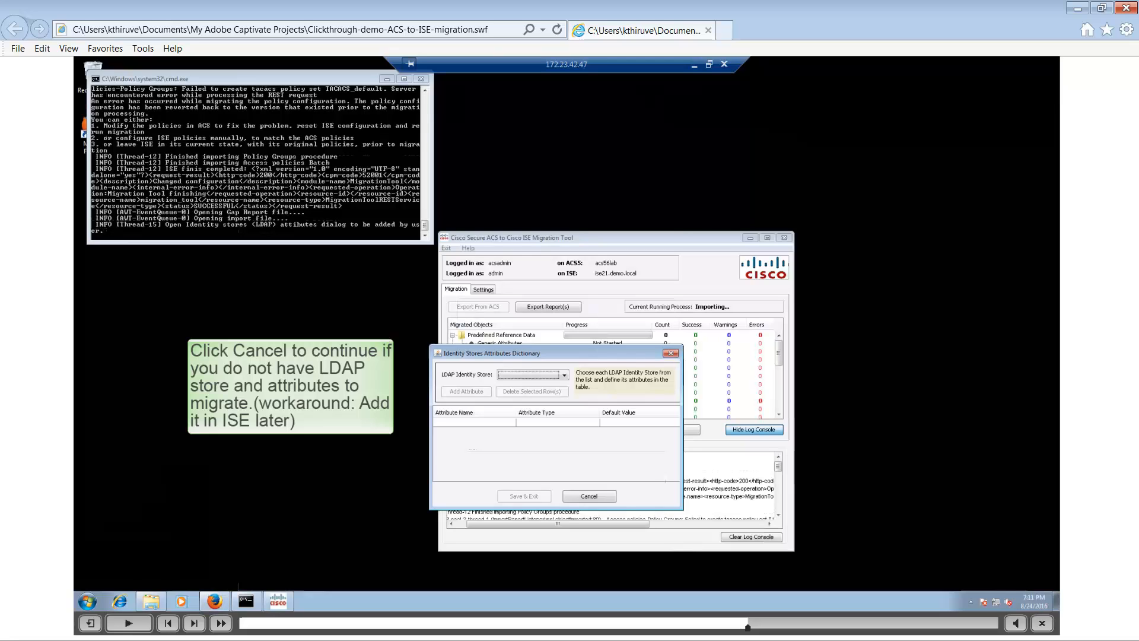
{"action": "left_click", "coordinate": [589, 496]}
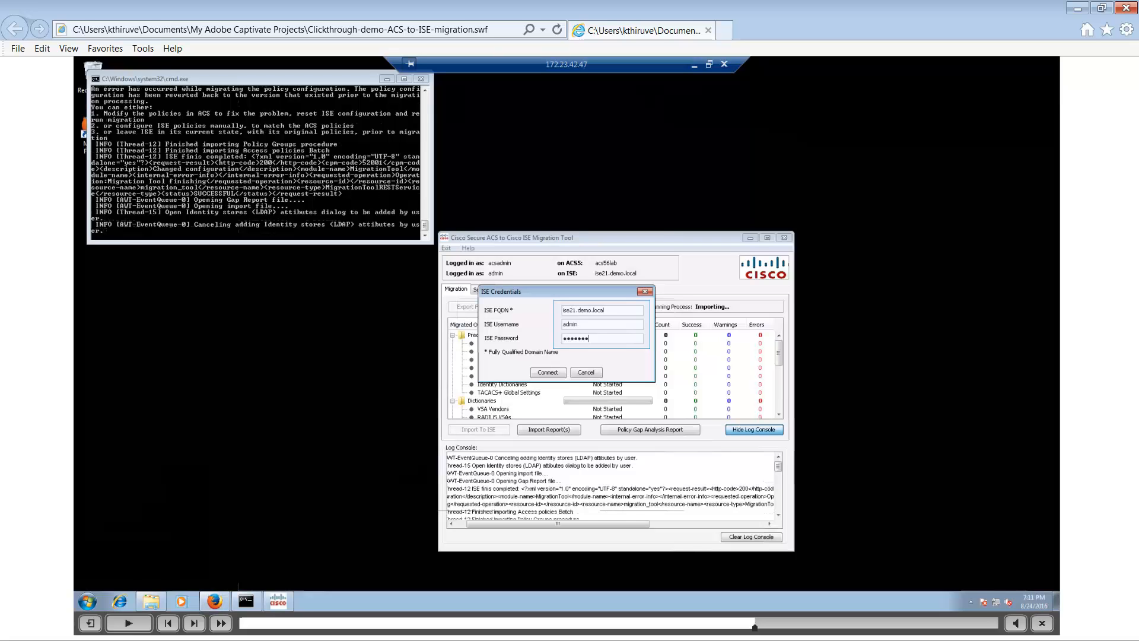
{"action": "left_click", "coordinate": [548, 373]}
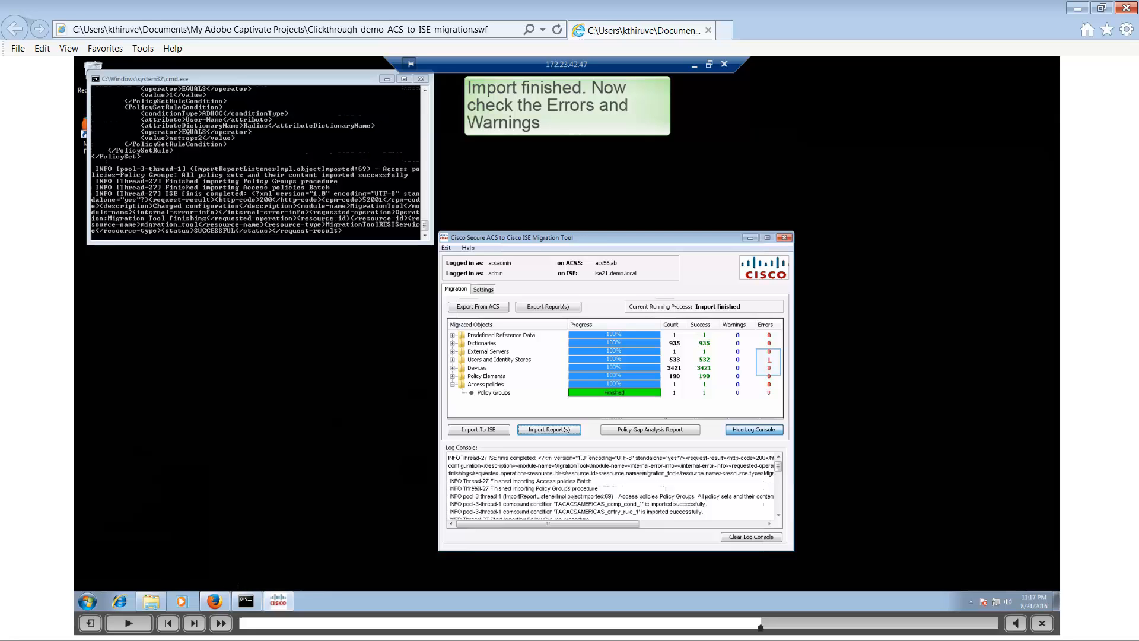
Step: Review the import error details for Users and Identity Stores and close them
{"action": "left_click", "coordinate": [769, 361]}
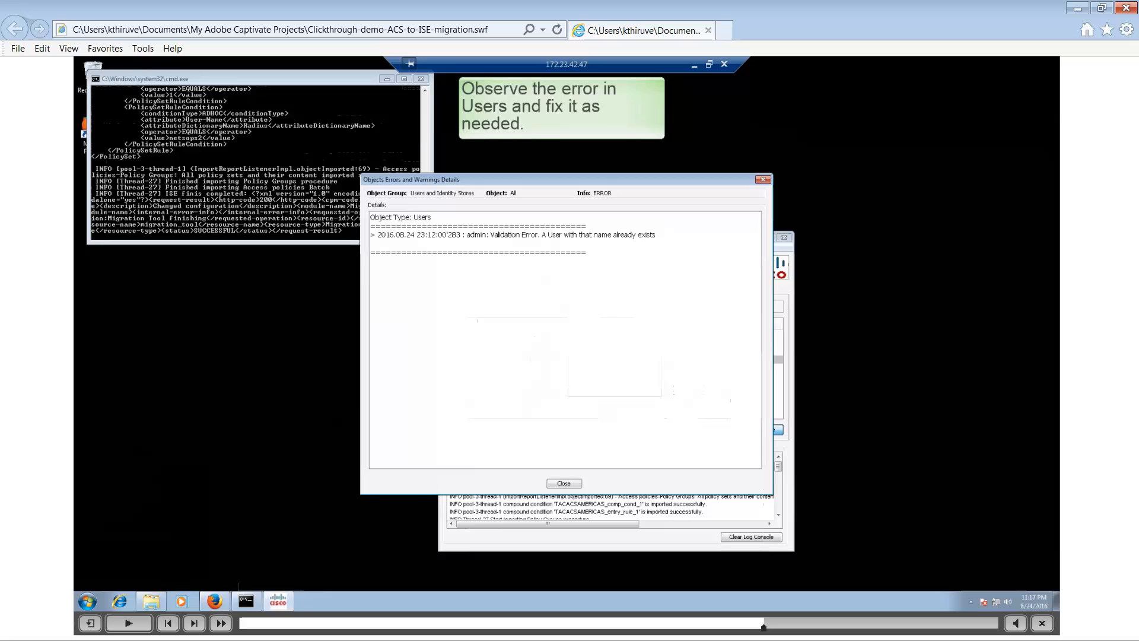
{"action": "left_click", "coordinate": [564, 484]}
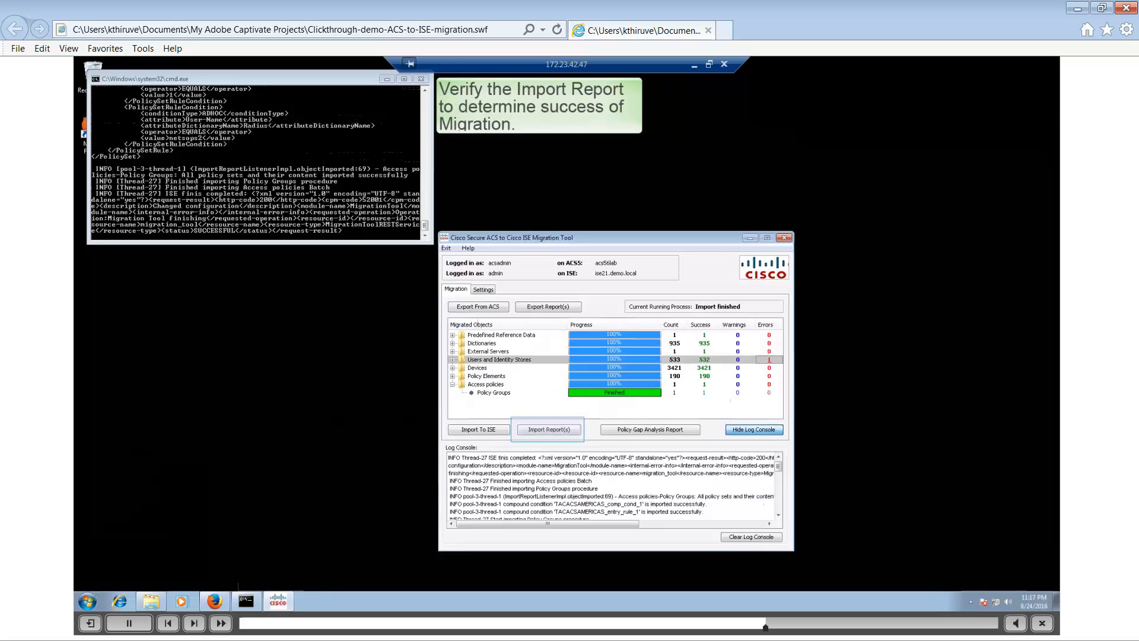